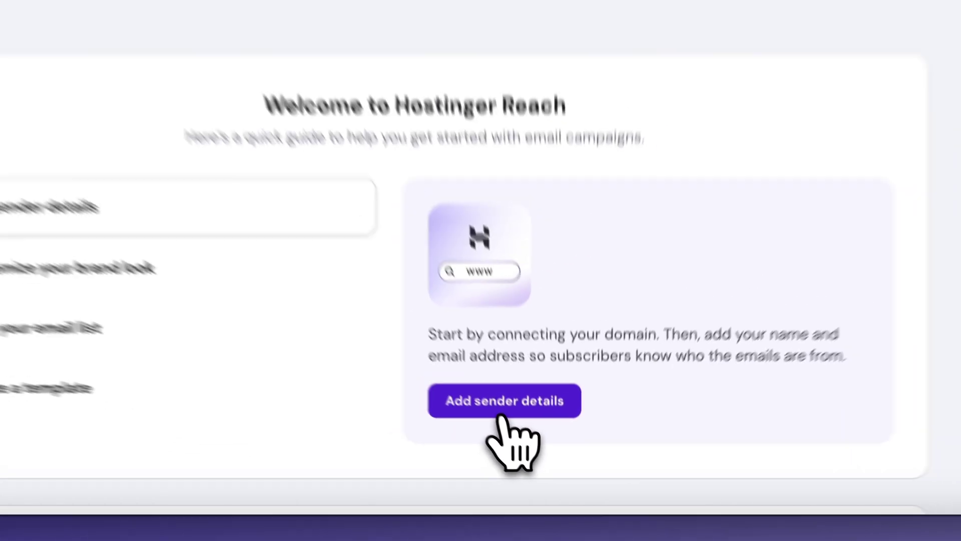
Connect the studio-nest.online domain in the sender details and save the sender settings.
click(532, 447)
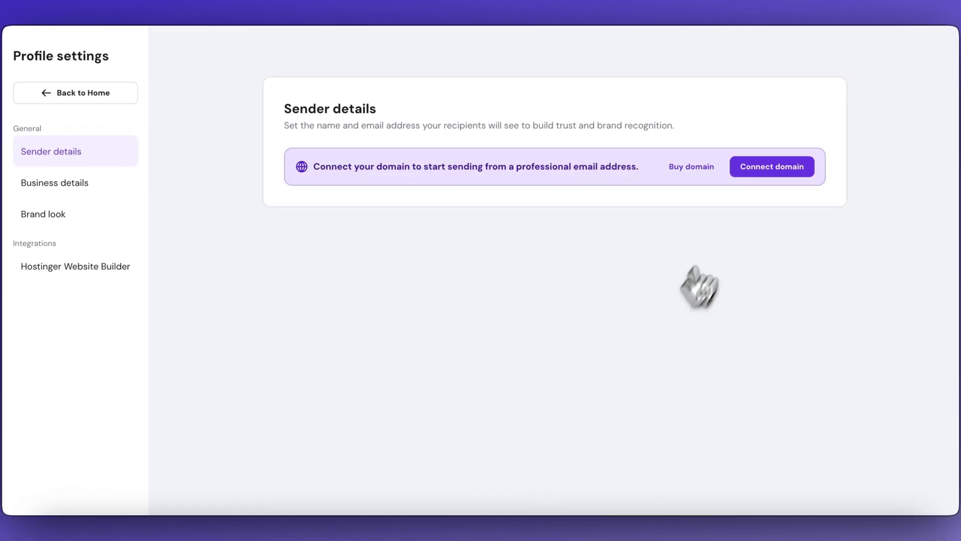
click(765, 172)
click(645, 286)
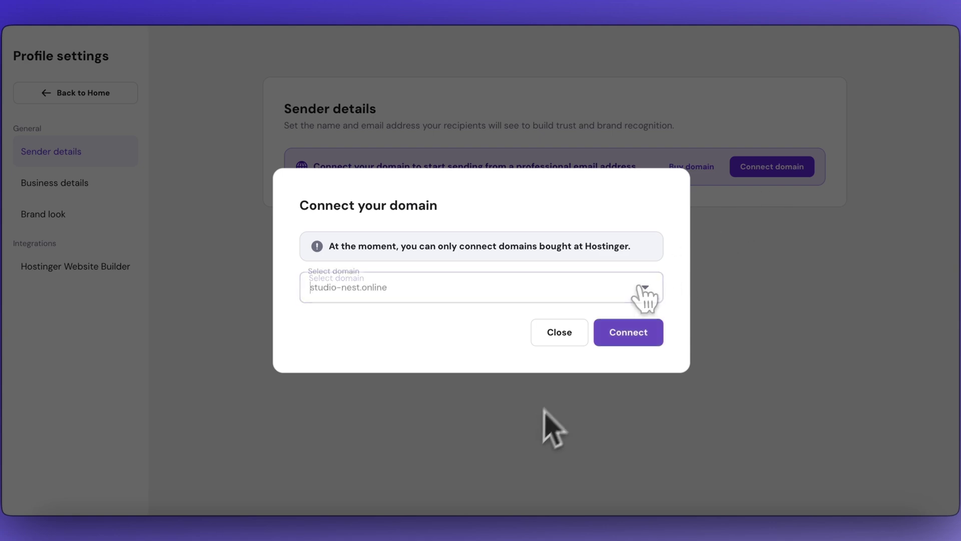
click(622, 346)
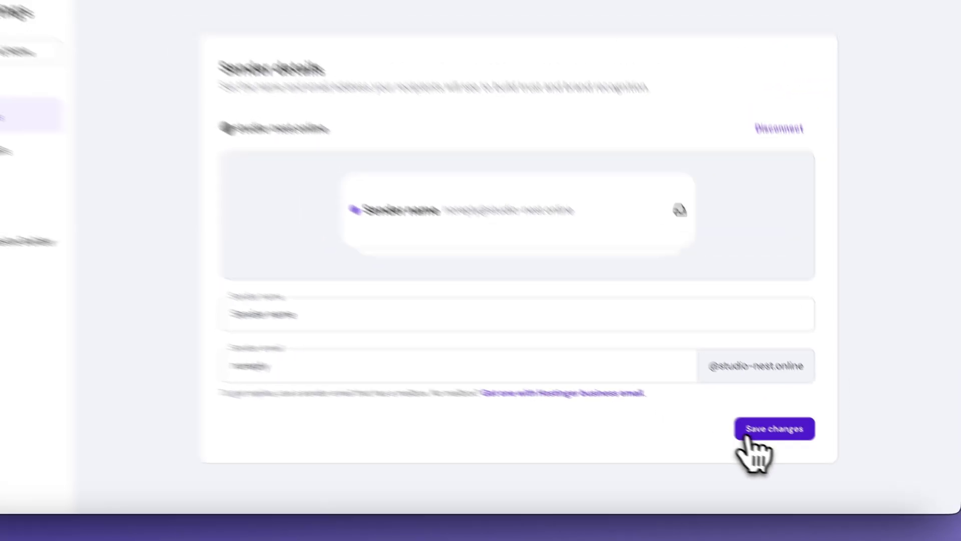
click(721, 408)
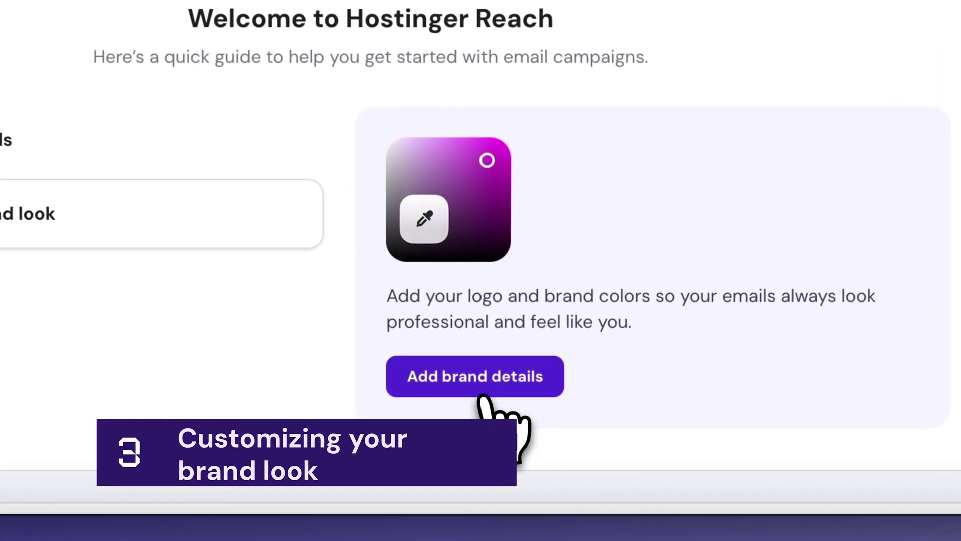
Set up the brand look with the logo, text color #570da0, button color #7303e2 and background color #ebebff, and save it.
click(490, 398)
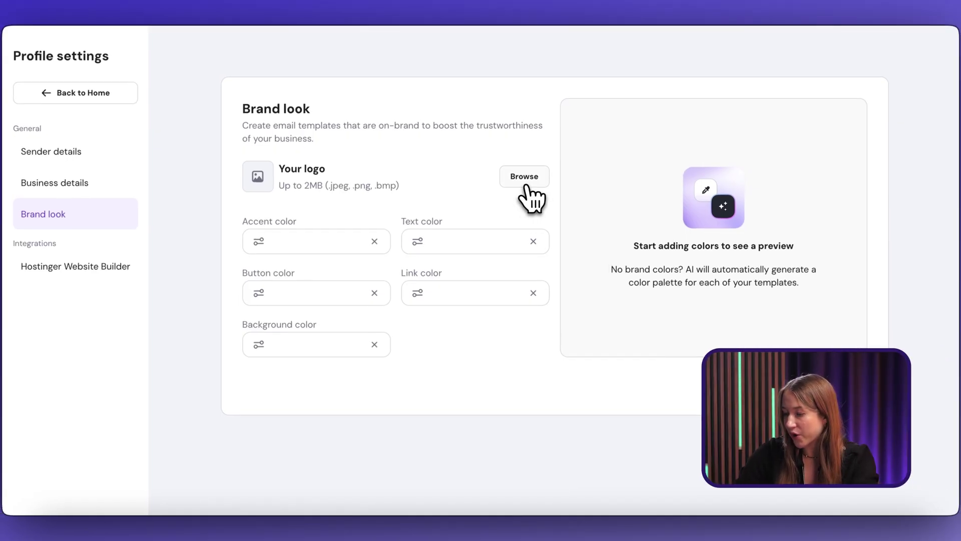
click(525, 177)
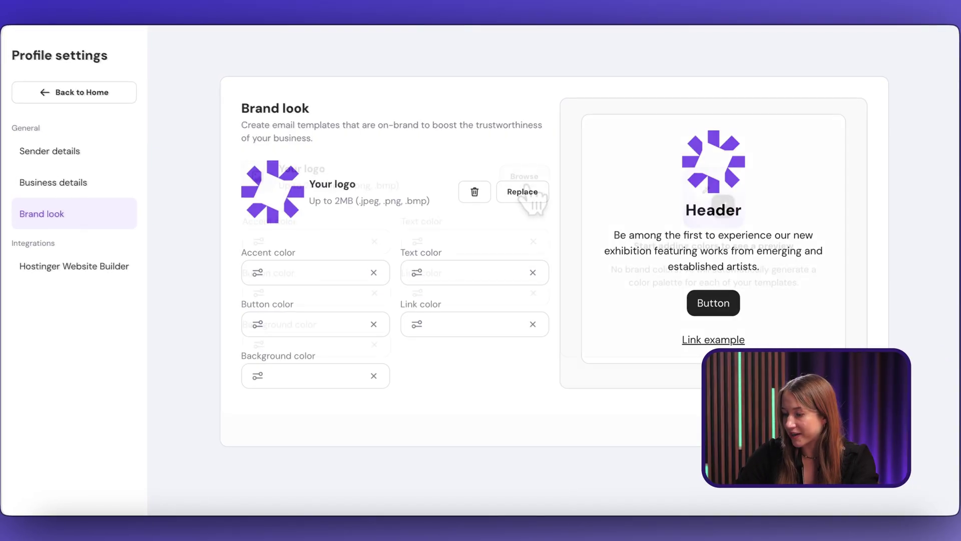
click(266, 326)
drag(311, 438, 338, 441)
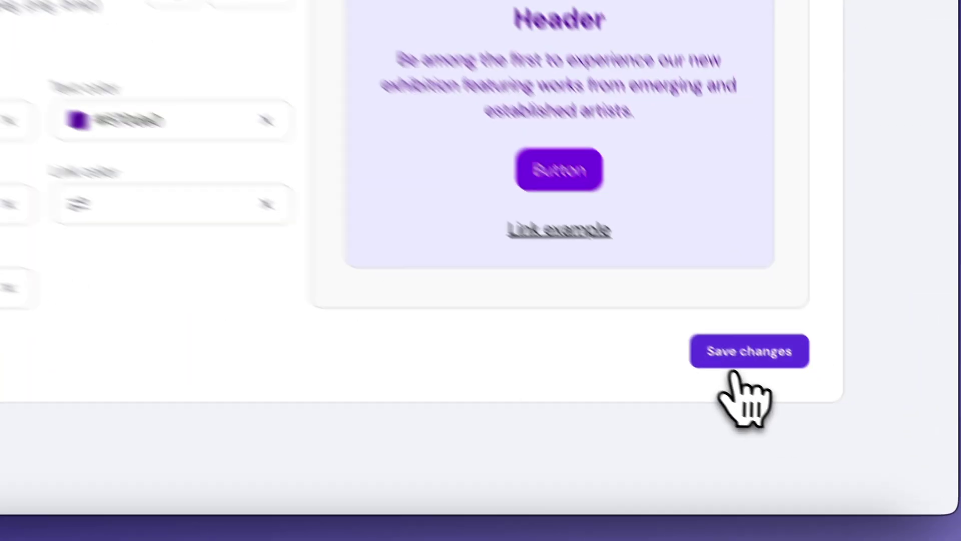
click(735, 364)
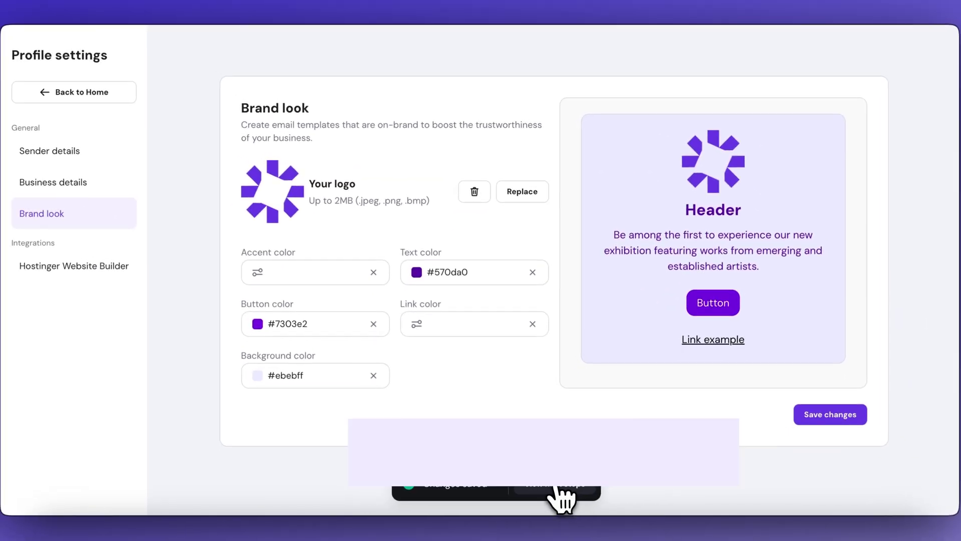
Add a contact individually with a first name and email address, keeping Add another enabled.
click(571, 484)
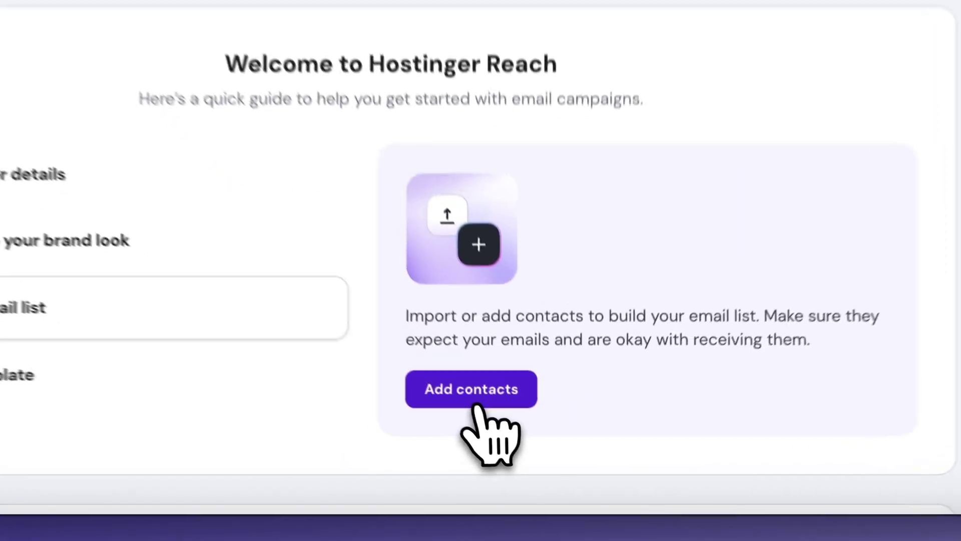
click(529, 448)
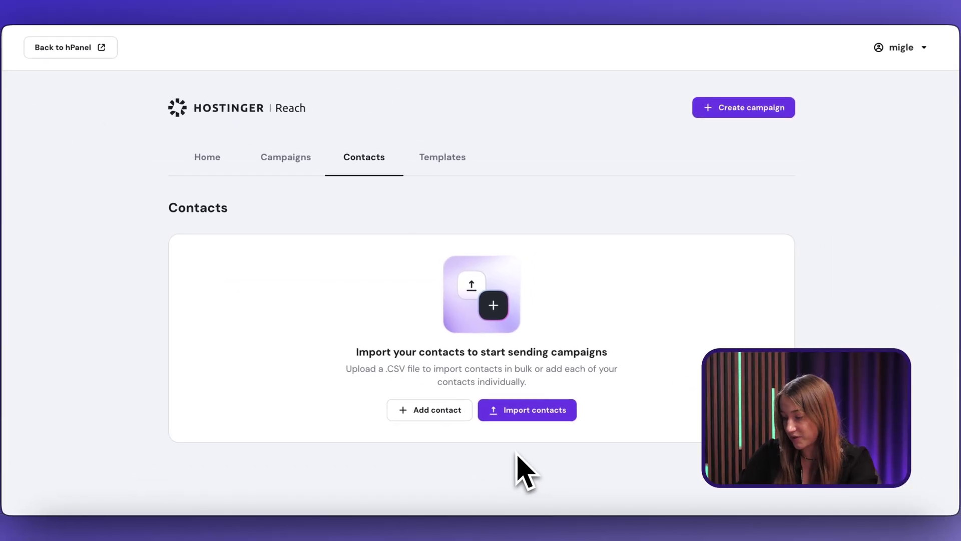
click(429, 418)
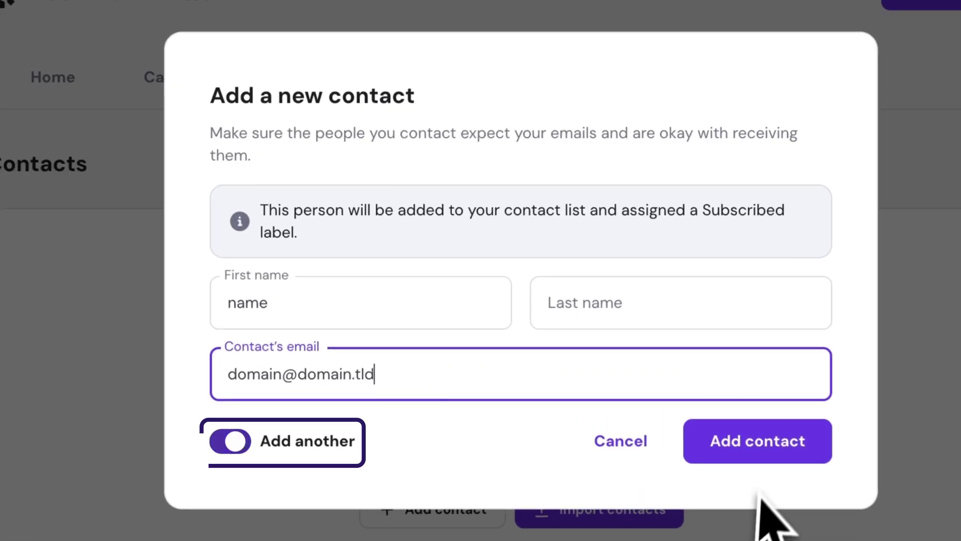
click(759, 453)
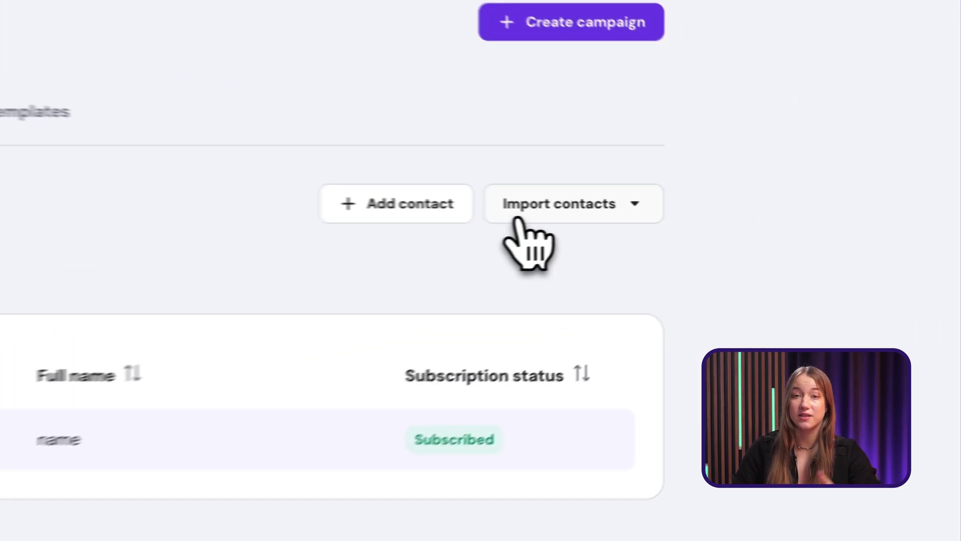
Import contacts in bulk by uploading a .CSV file.
click(713, 215)
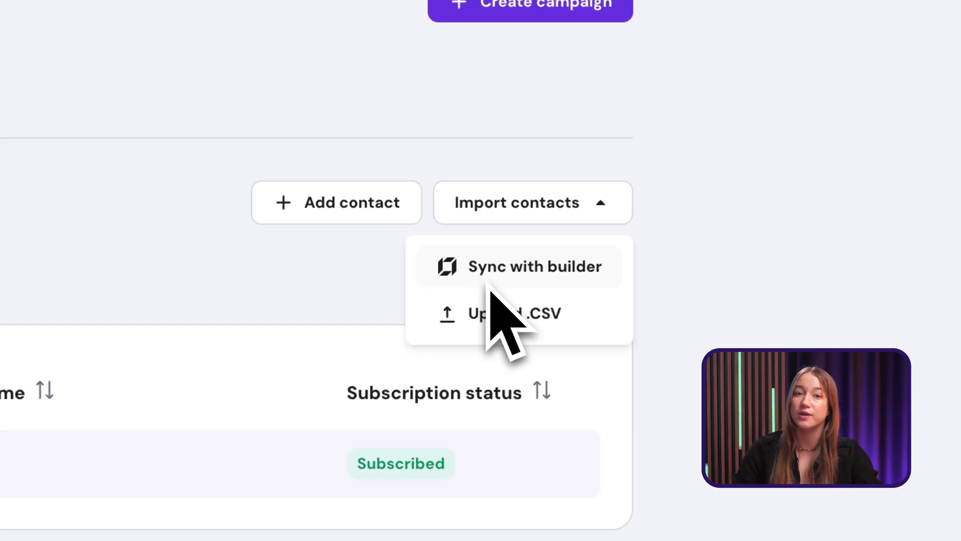
click(492, 328)
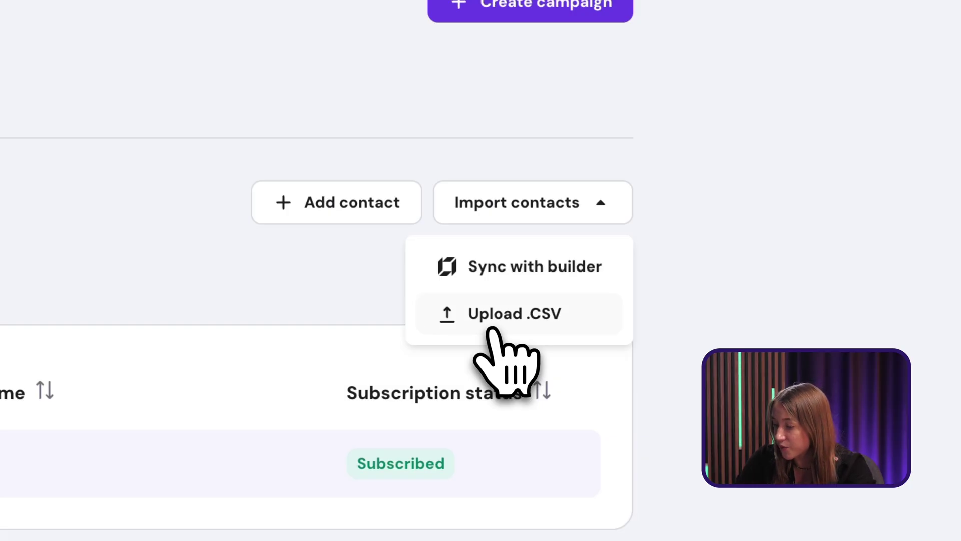
click(493, 328)
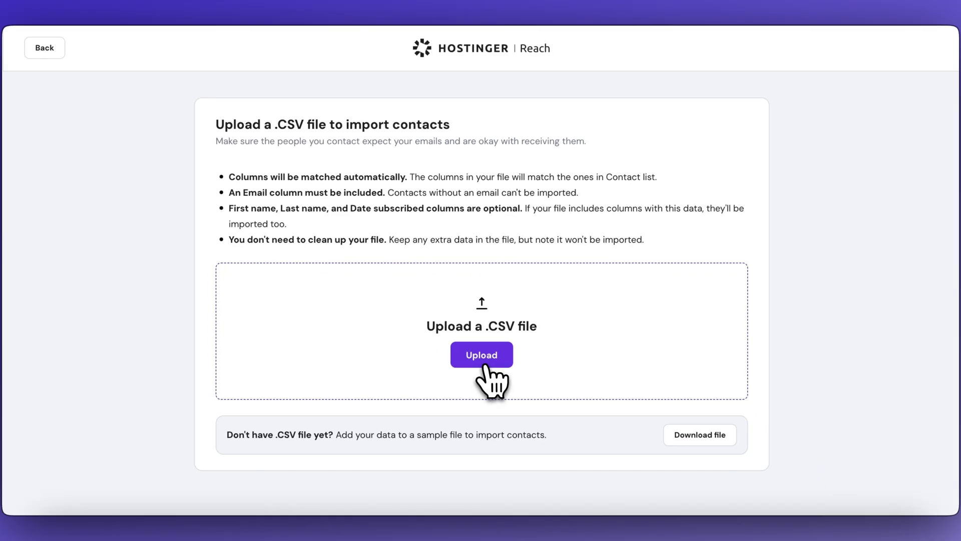
click(484, 365)
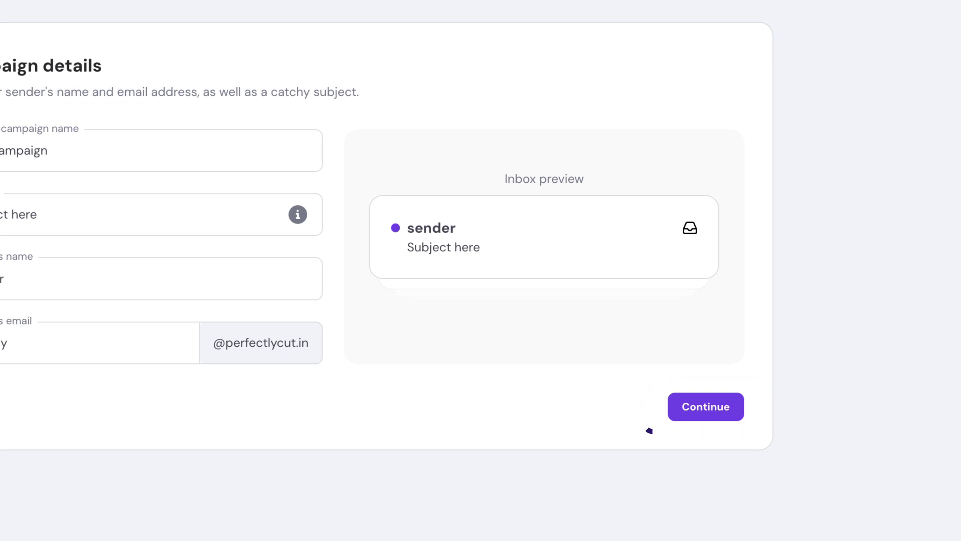
Accept the campaign details and start creating an AI template for the campaign.
click(706, 406)
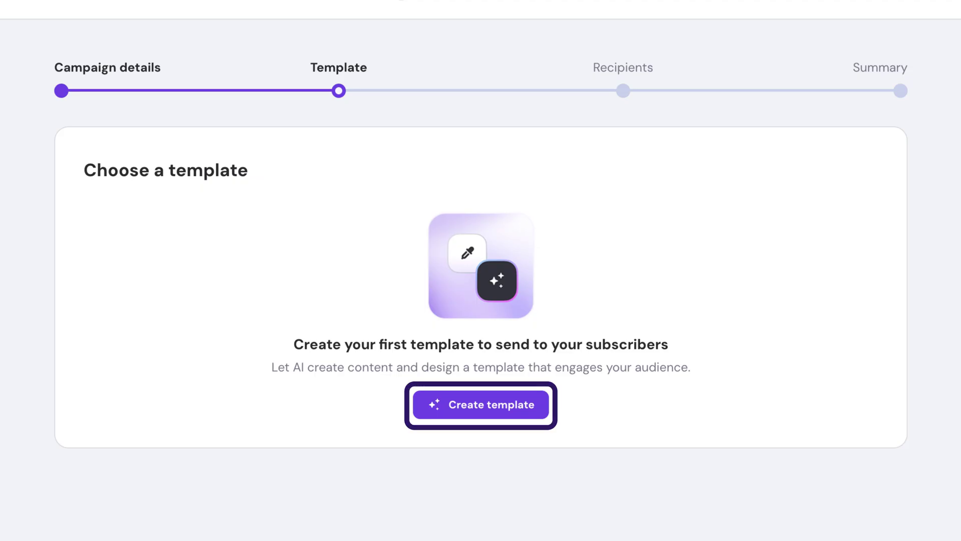
click(481, 405)
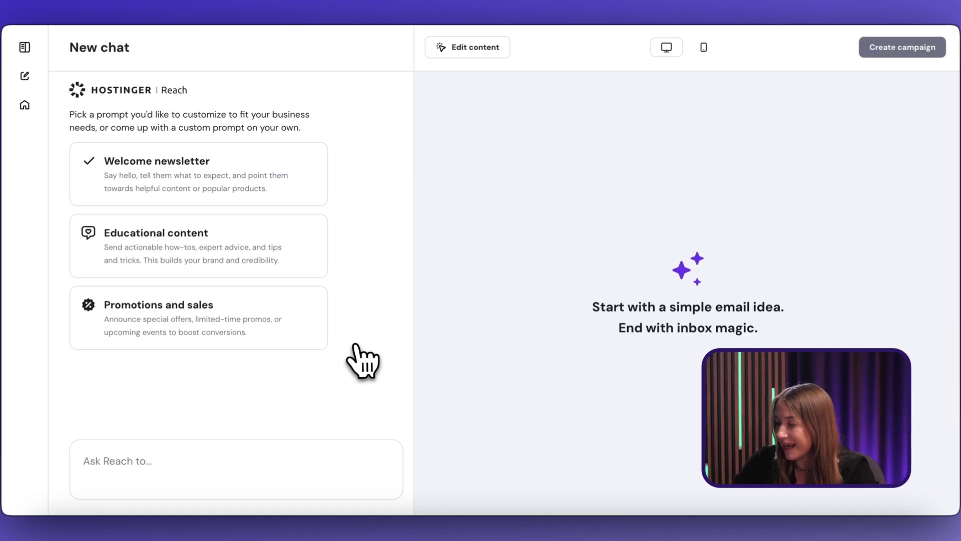
Generate a newsletter from the Welcome newsletter prompt, filling in "writing stories about home interior projects" and "my previous blog posts".
click(303, 338)
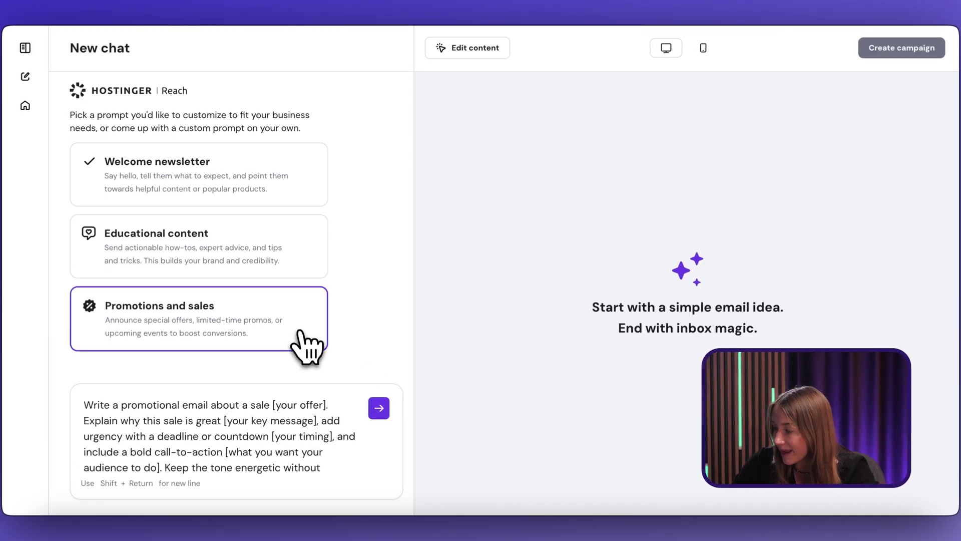
click(292, 280)
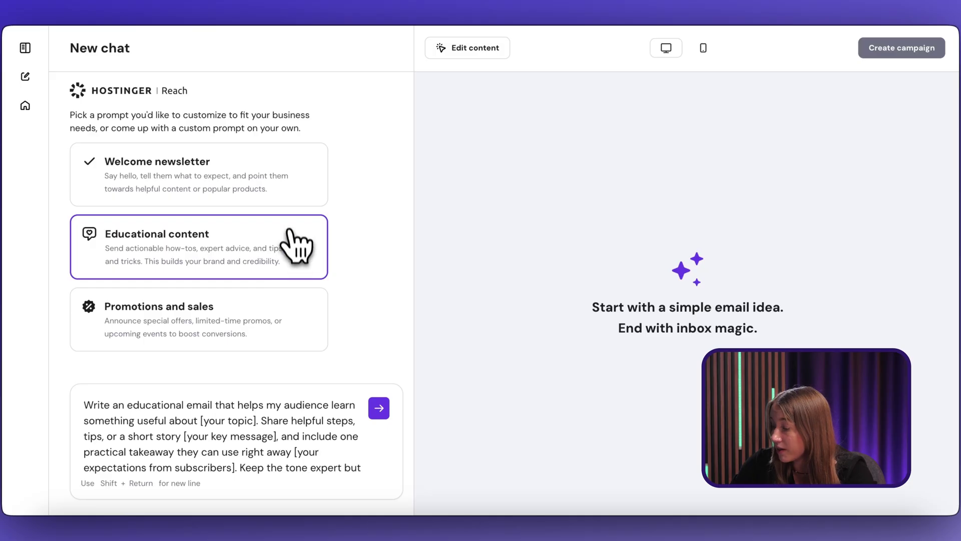
click(289, 199)
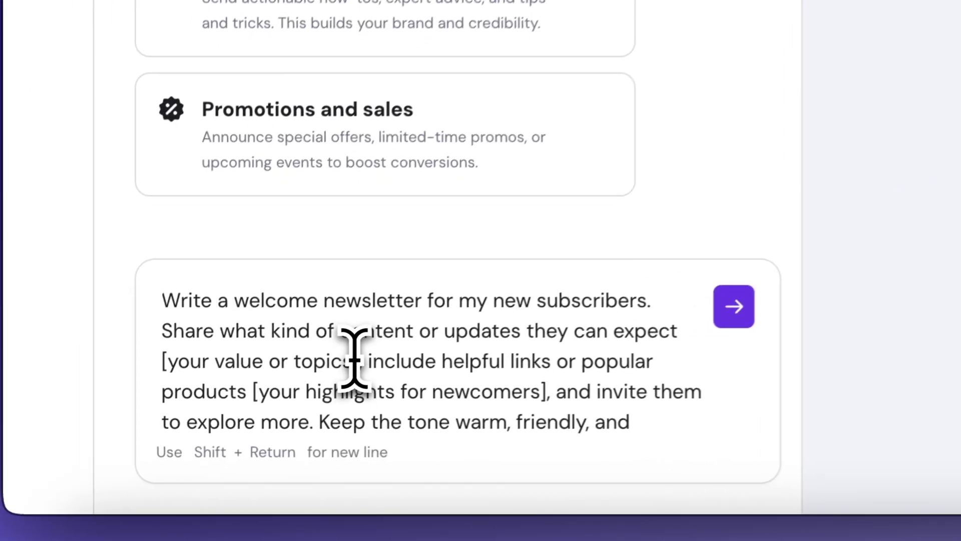
drag(181, 436, 88, 436)
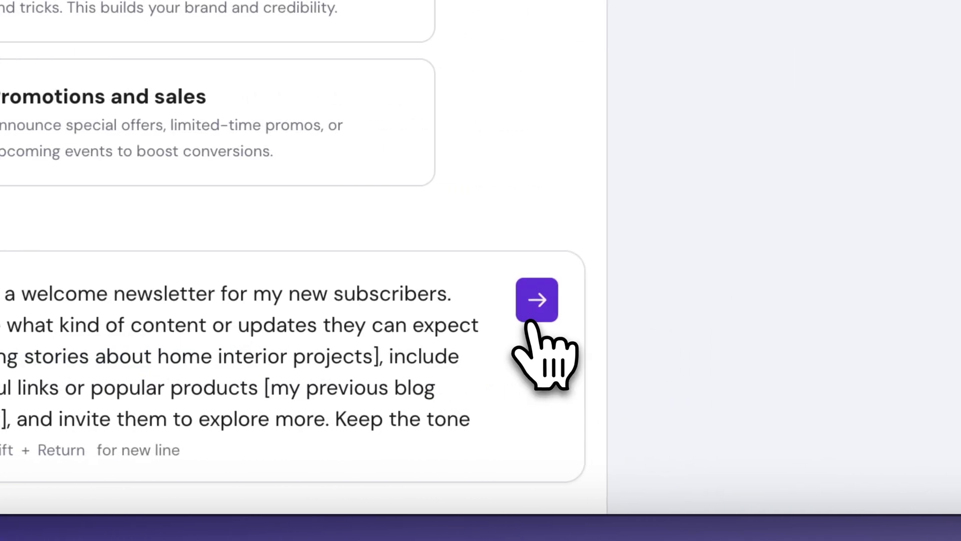
click(531, 316)
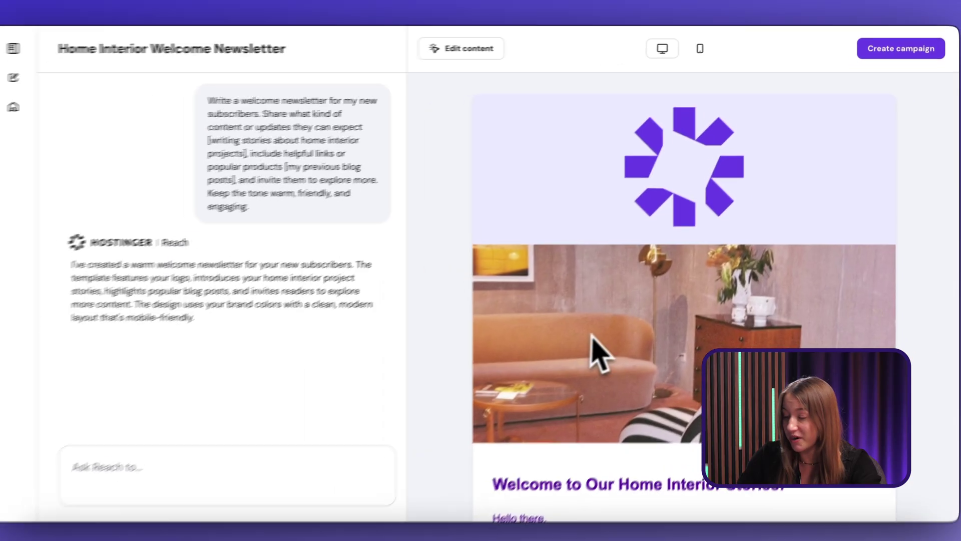
Review the generated newsletter and ask the AI to "include two testimonials from my clients".
scroll(596, 349, down, 5)
scroll(609, 340, down, 20)
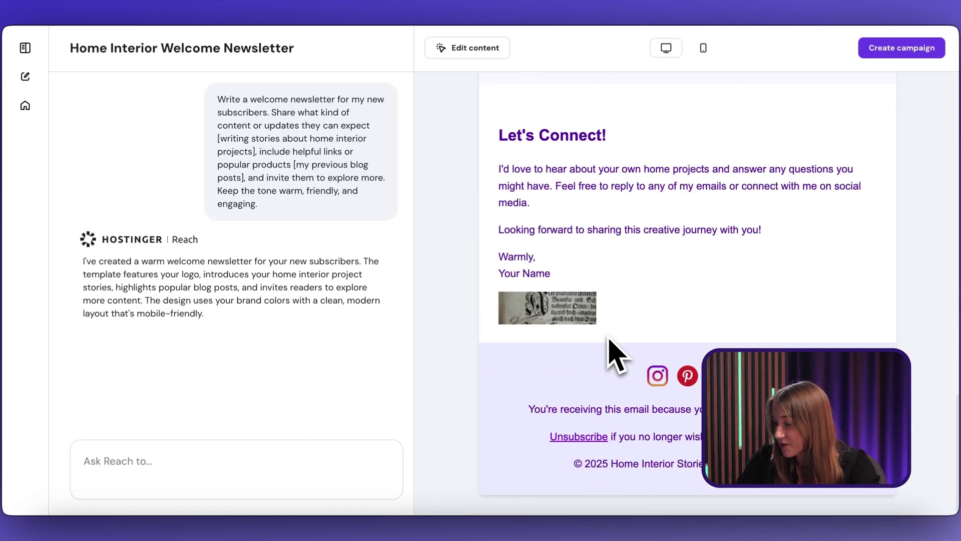
scroll(609, 341, up, 15)
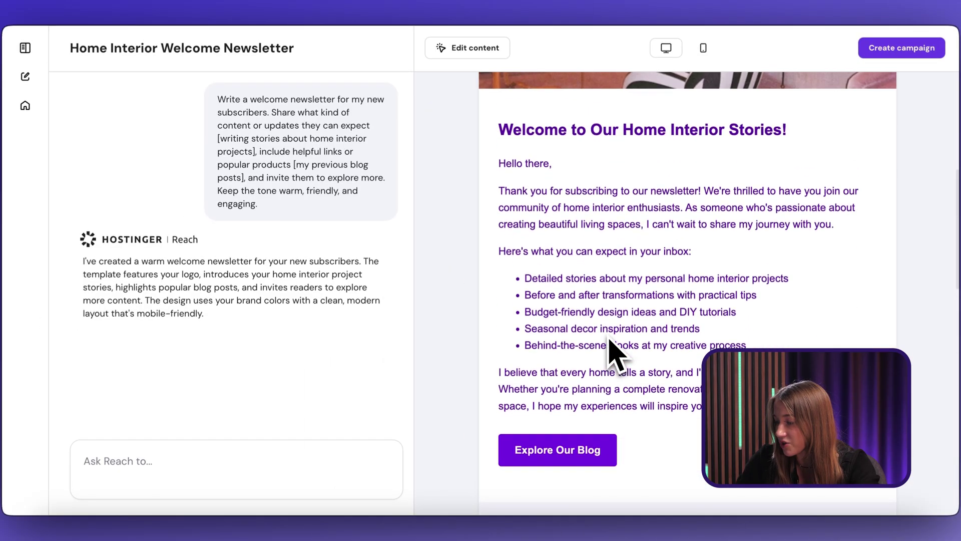
scroll(609, 345, up, 5)
click(154, 464)
text(include two testimonials from my clients)
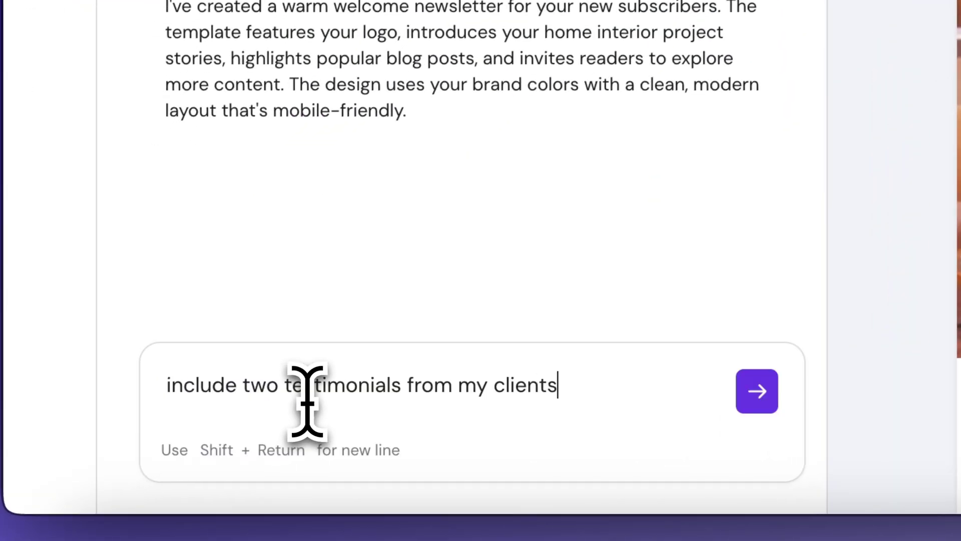
key(Return)
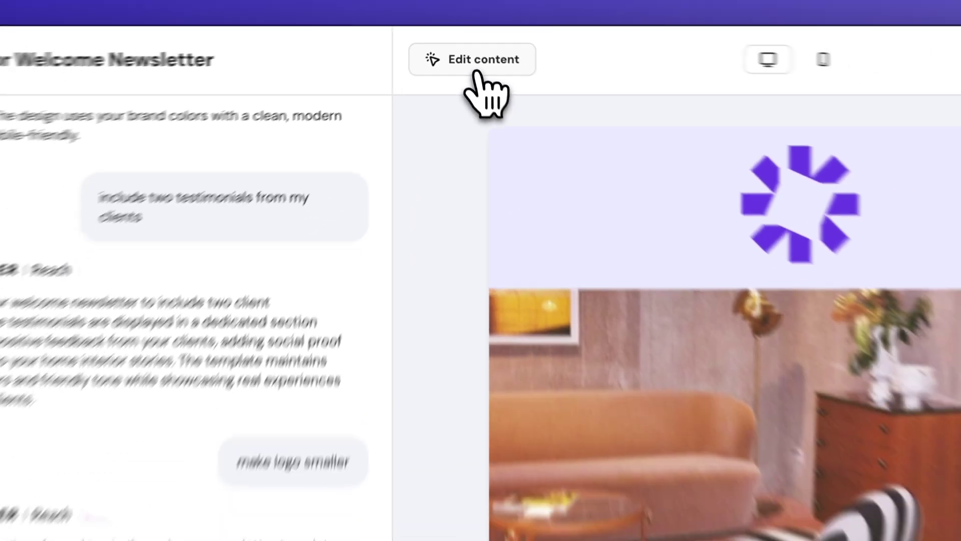
In the content editor, change the newsletter heading to "Welcome to my newsletter!" and the greeting to "Hey there,".
click(468, 48)
scroll(410, 225, down, 2)
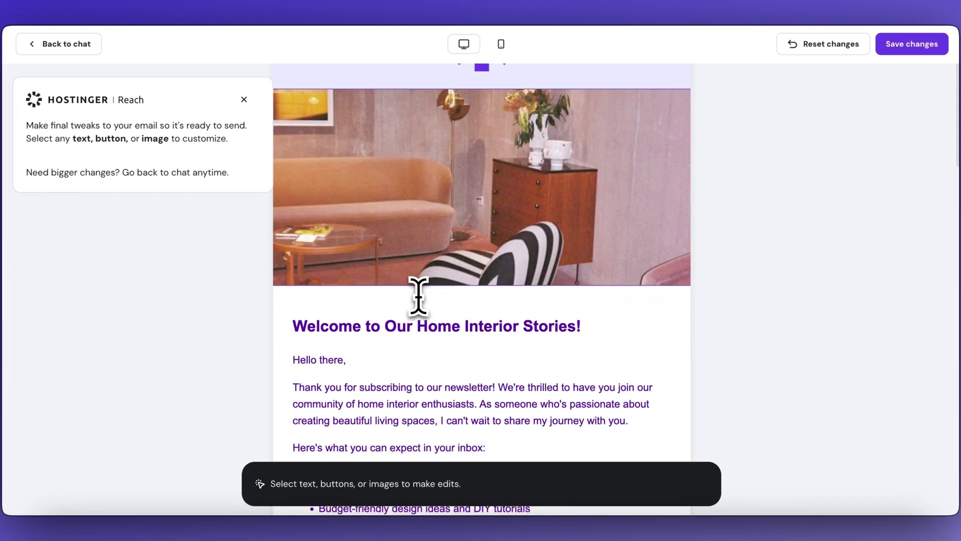
click(389, 326)
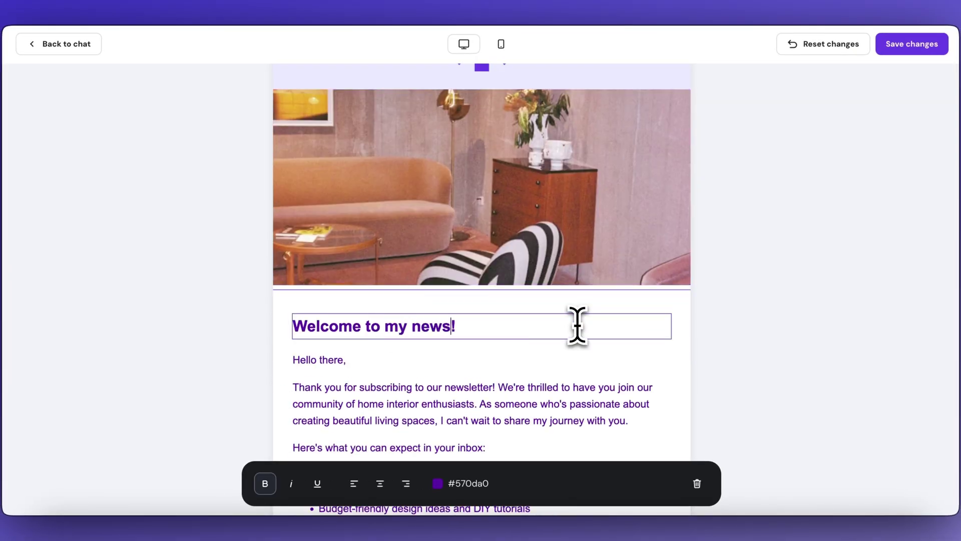
double_click(310, 360)
text(Hey)
Delete two unwanted content elements further down in the newsletter.
scroll(575, 382, down, 8)
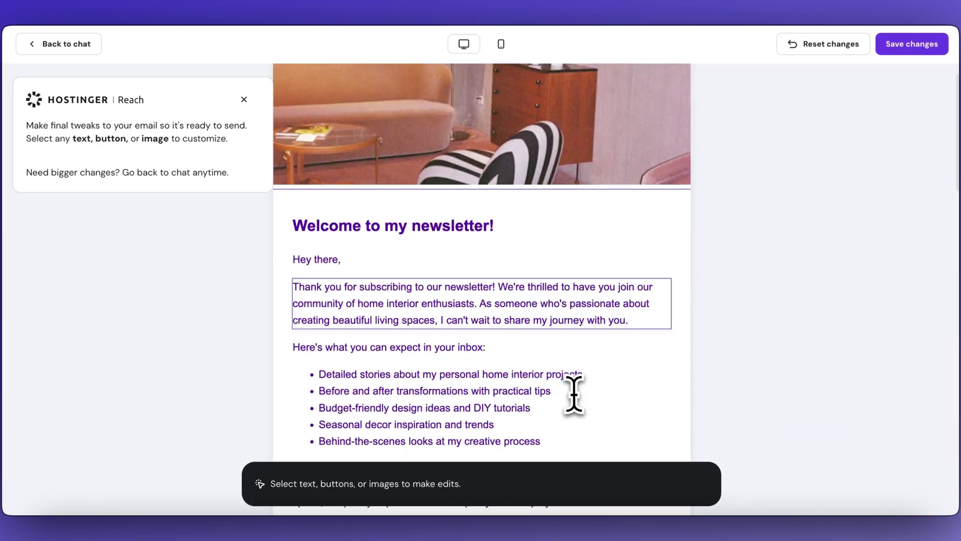
scroll(574, 393, down, 8)
click(572, 393)
click(702, 487)
click(565, 334)
click(695, 498)
Round the edges of the "Explore Our Blog" button, then save the edits and return to the chat.
scroll(400, 302, up, 5)
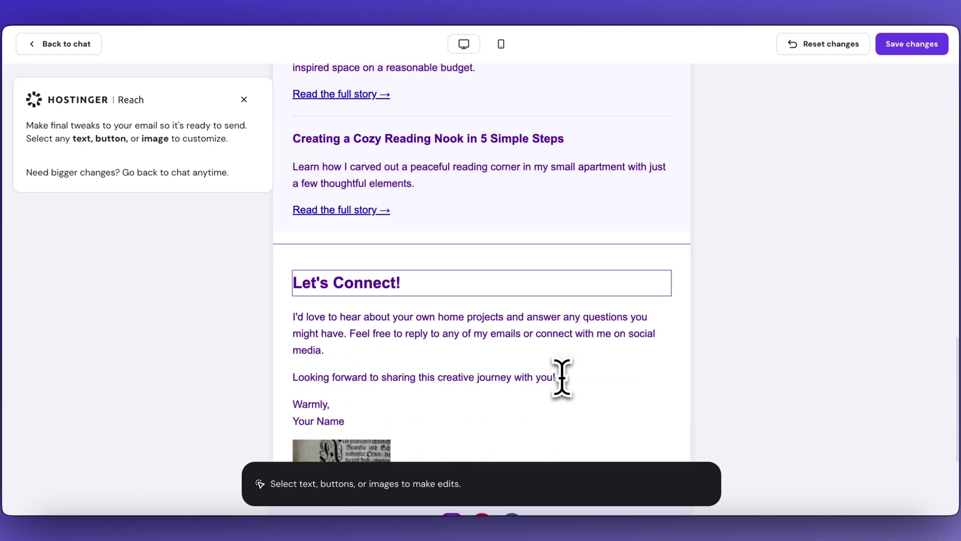
scroll(409, 308, up, 10)
click(388, 386)
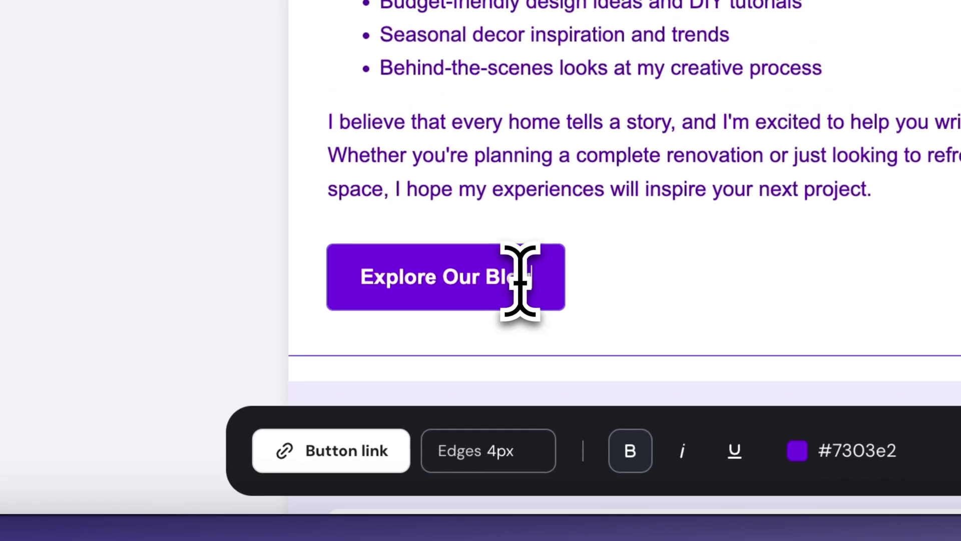
click(496, 450)
text(0)
click(244, 316)
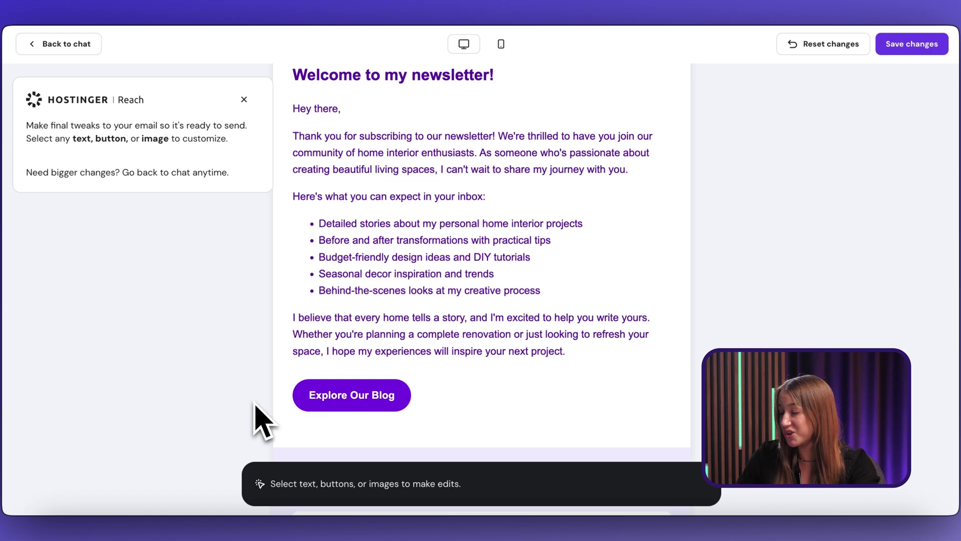
click(91, 51)
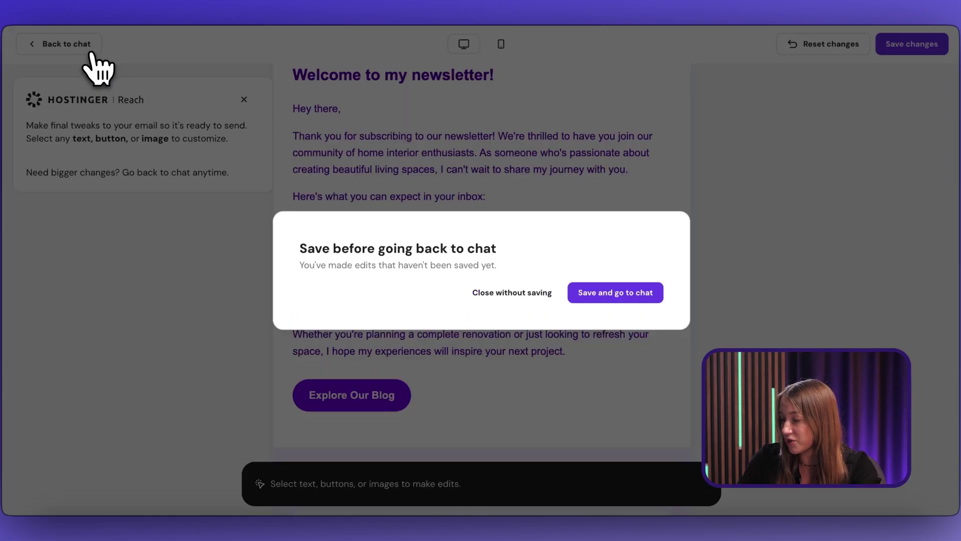
click(615, 299)
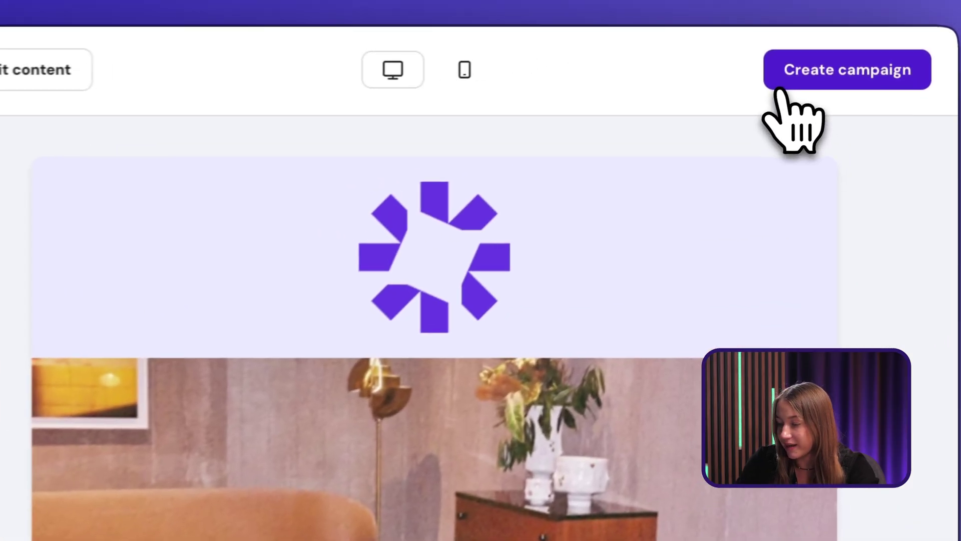
Create a campaign named "Welcome email" from the newsletter, with the subject "Welcome to my newsletter", and accept the newsletter as its template.
click(779, 89)
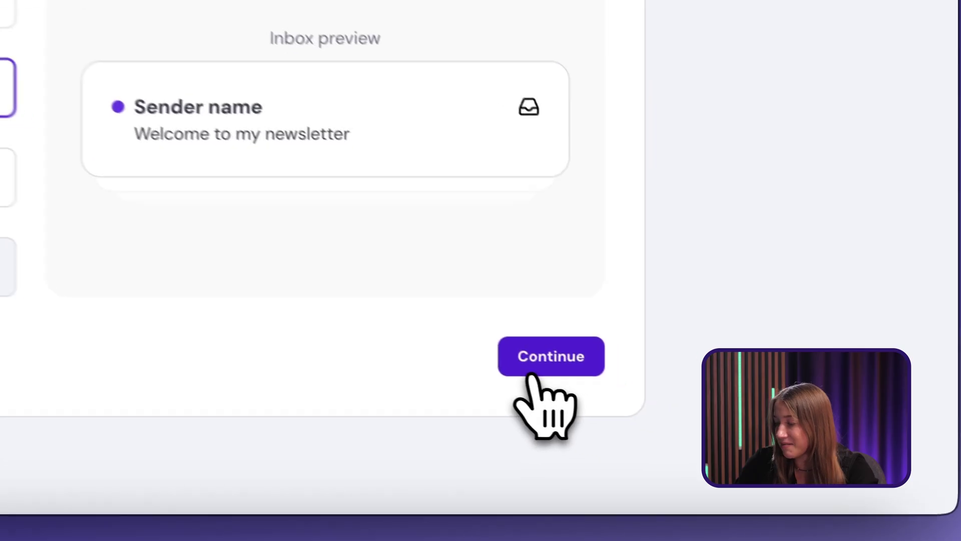
click(741, 433)
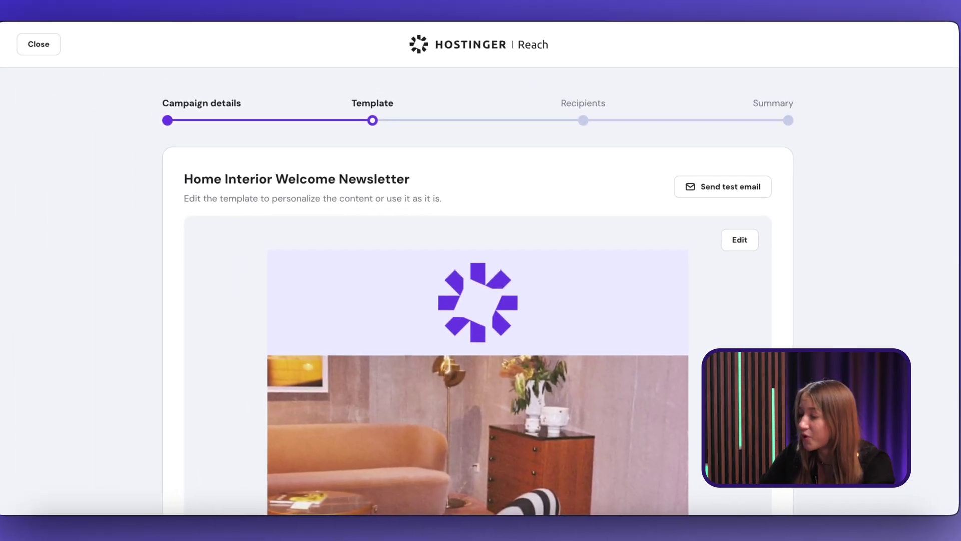
scroll(738, 458, down, 10)
scroll(737, 445, down, 15)
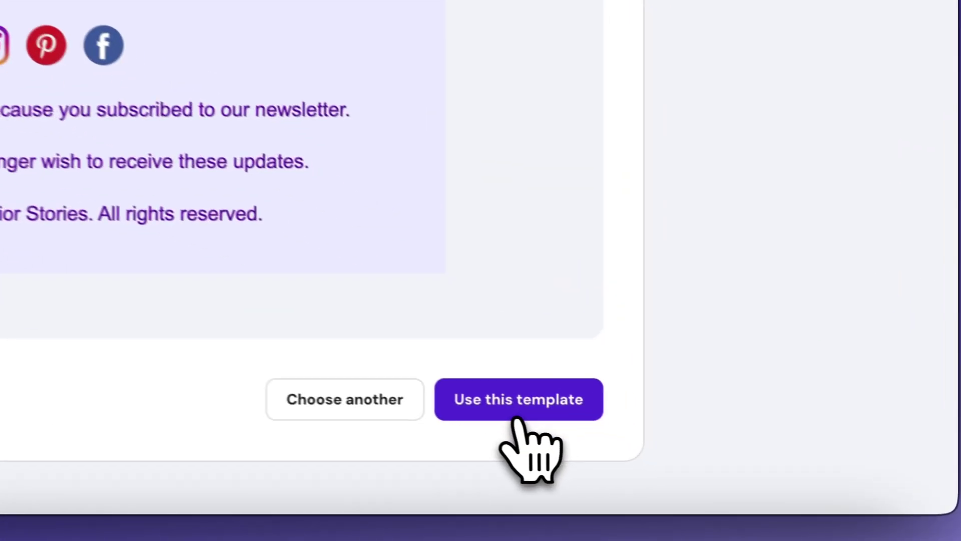
click(517, 421)
Keep all contacts selected as recipients, then finish the campaign and send it immediately.
scroll(814, 450, down, 2)
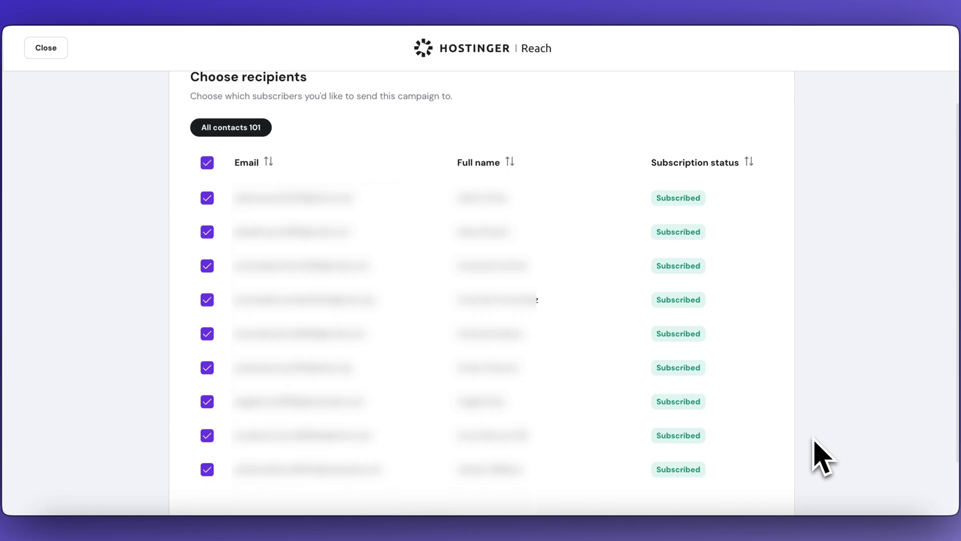
scroll(815, 439, down, 2)
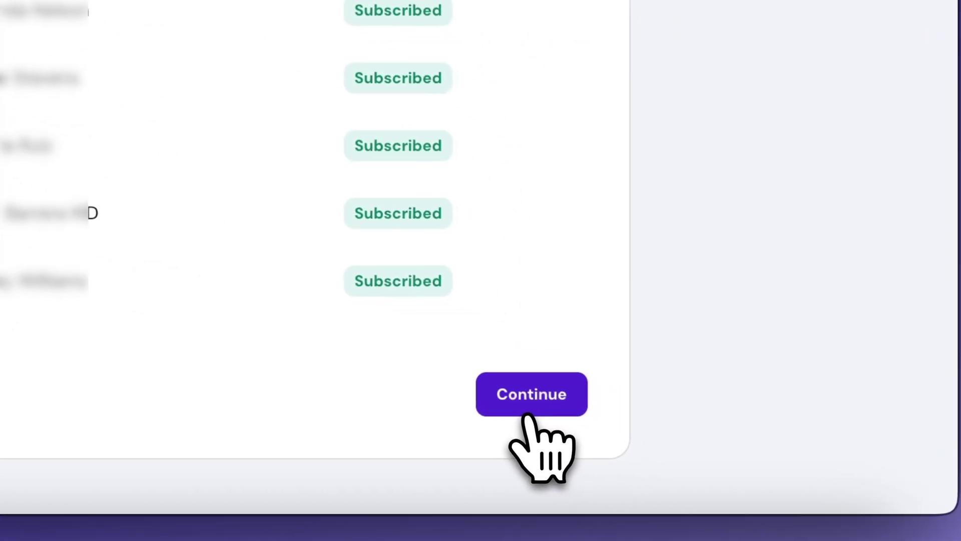
click(744, 463)
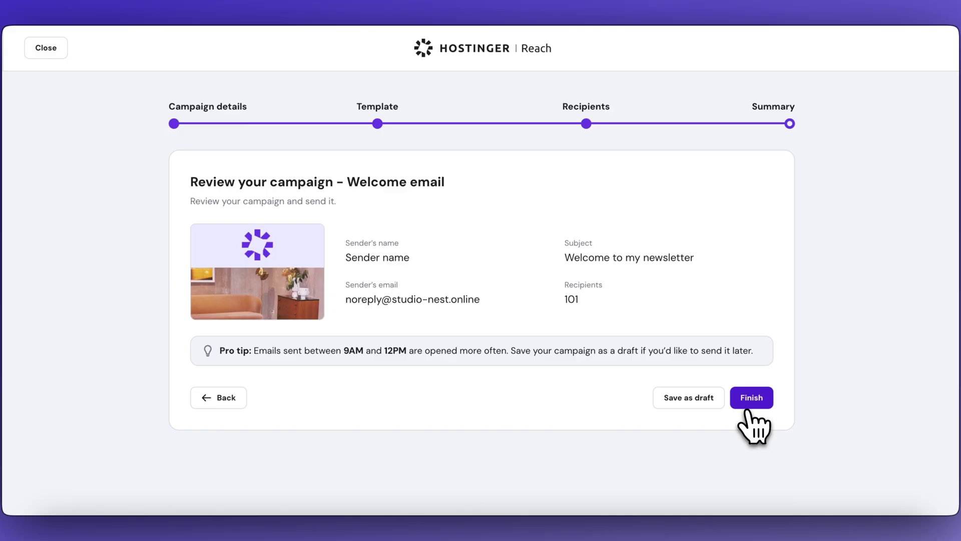
click(750, 398)
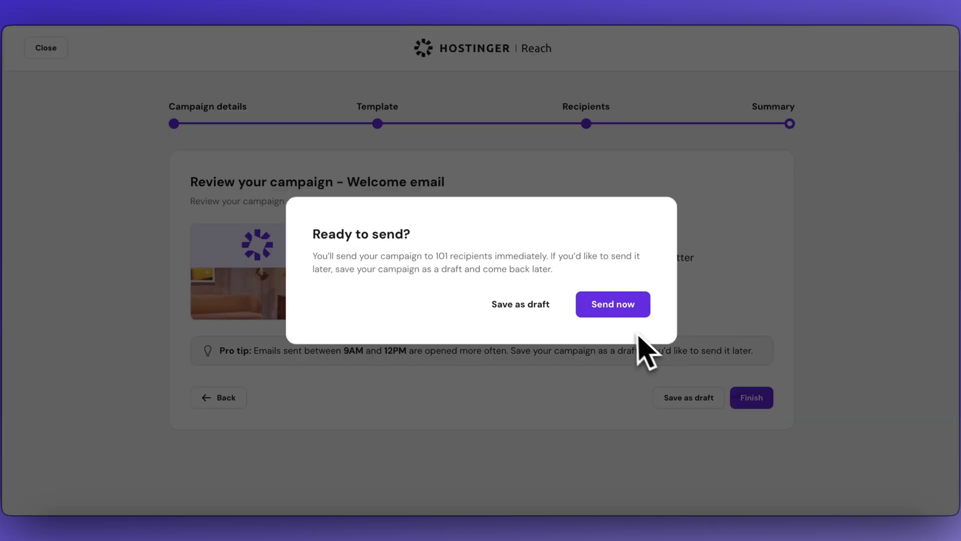
click(615, 310)
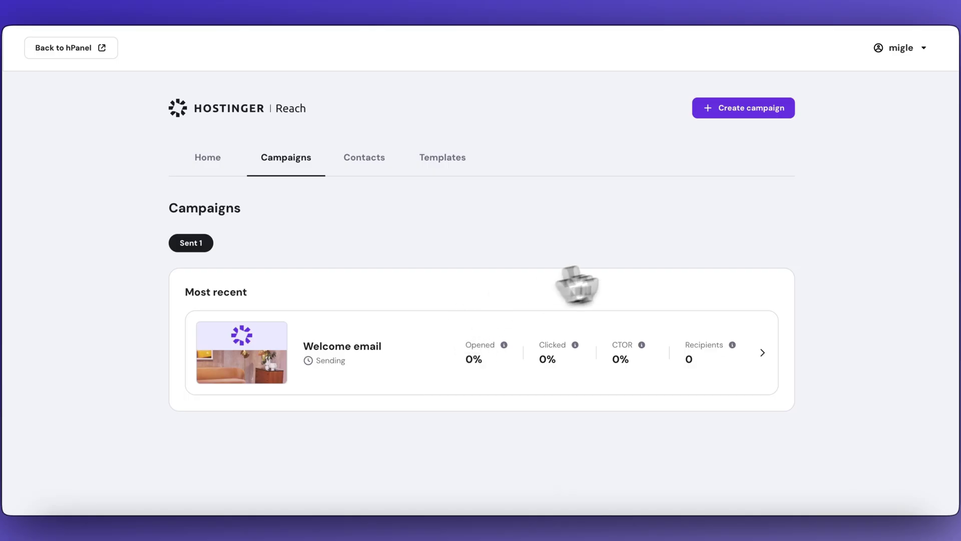
Open the Welcome email campaign's report and examine the recipients' delivery details, the performance metrics and the explanation of the unsubscribe rate.
click(760, 354)
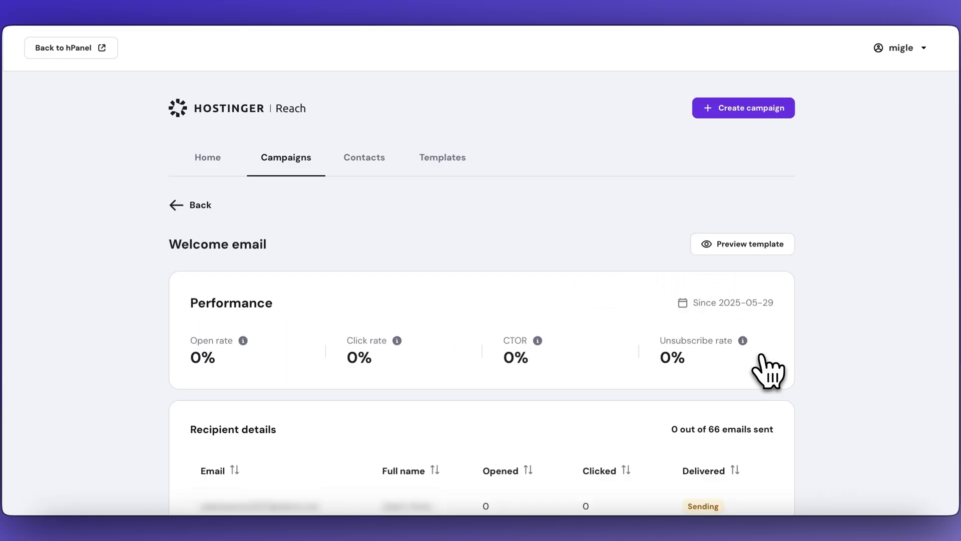
scroll(806, 385, down, 7)
scroll(635, 418, down, 5)
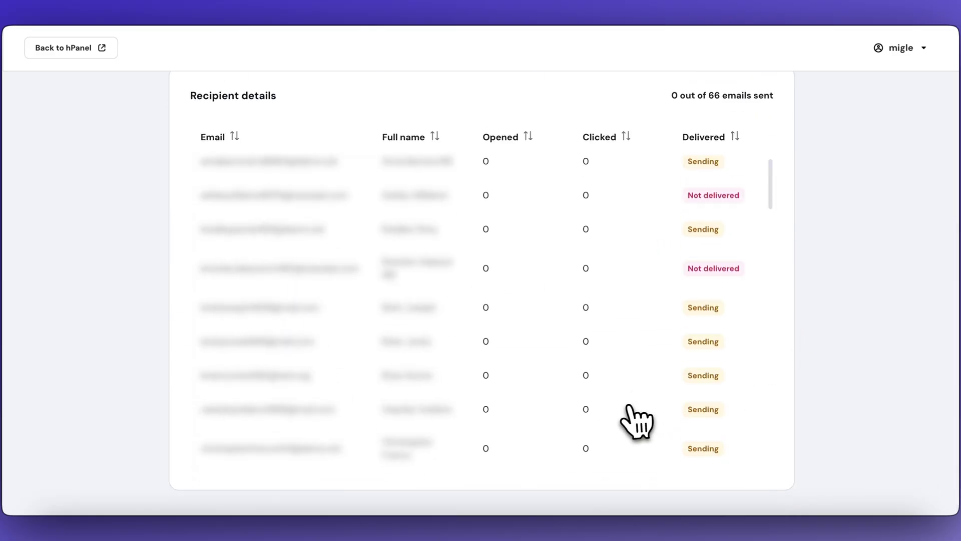
scroll(650, 410, up, 3)
scroll(852, 348, up, 8)
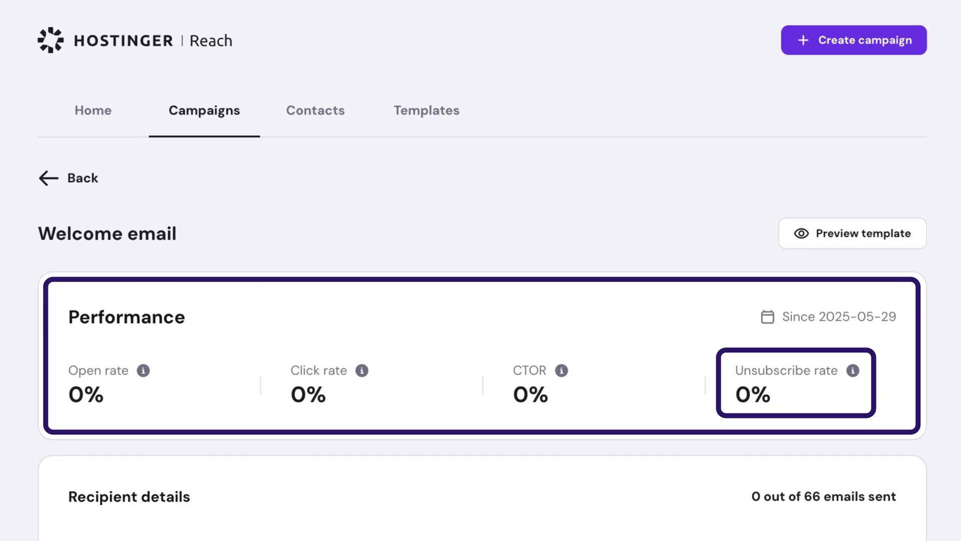
mouse_move(852, 371)
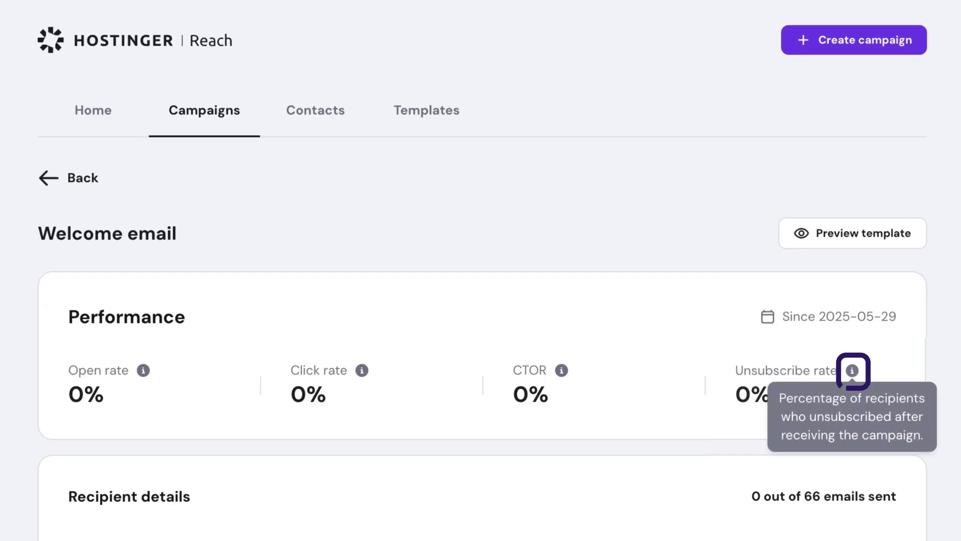